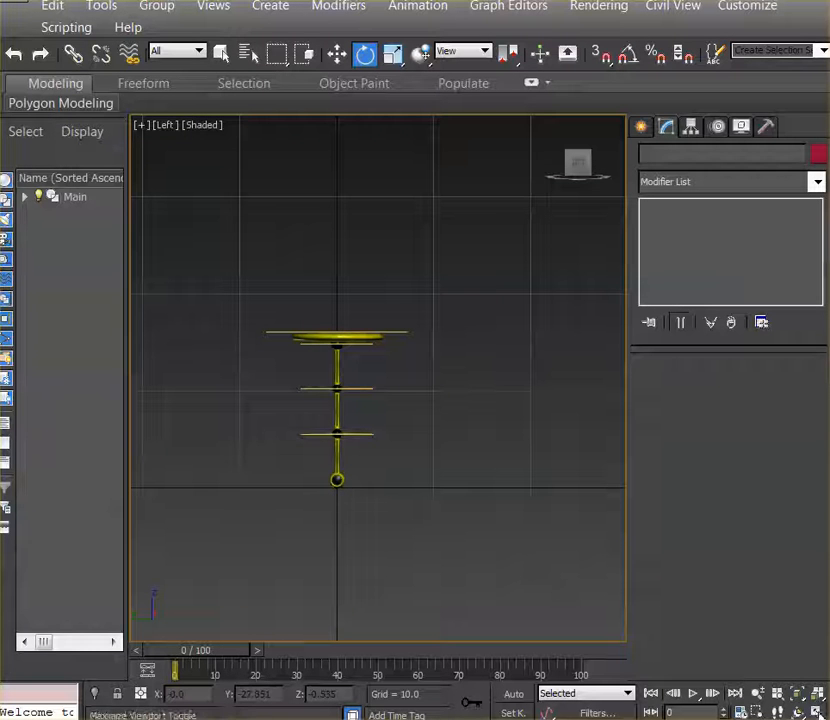
# Step: Show all four viewports, look through them, and maximize the Left viewport again
pyautogui.click(817, 710)
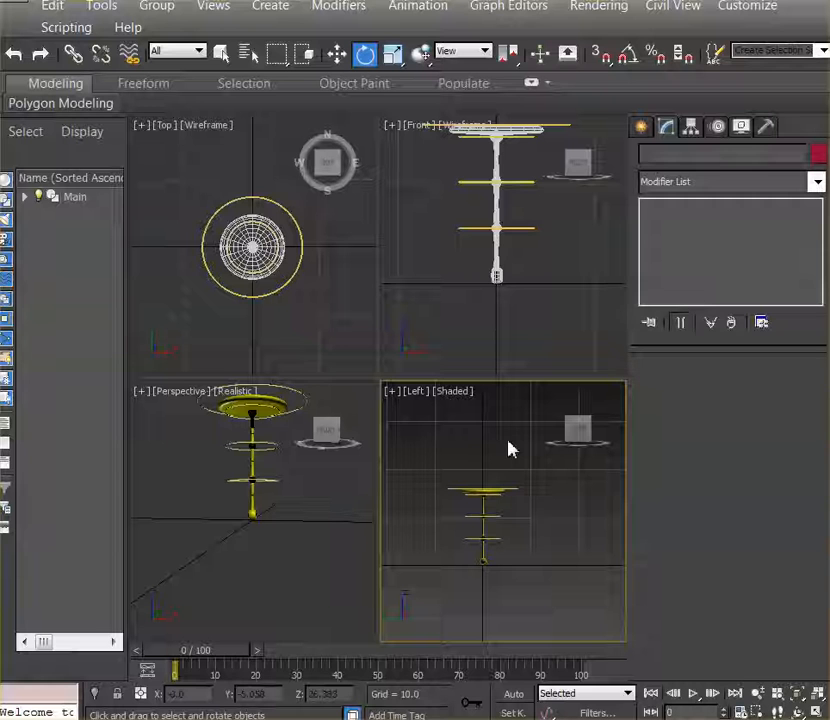
pyautogui.click(510, 337)
pyautogui.click(337, 312)
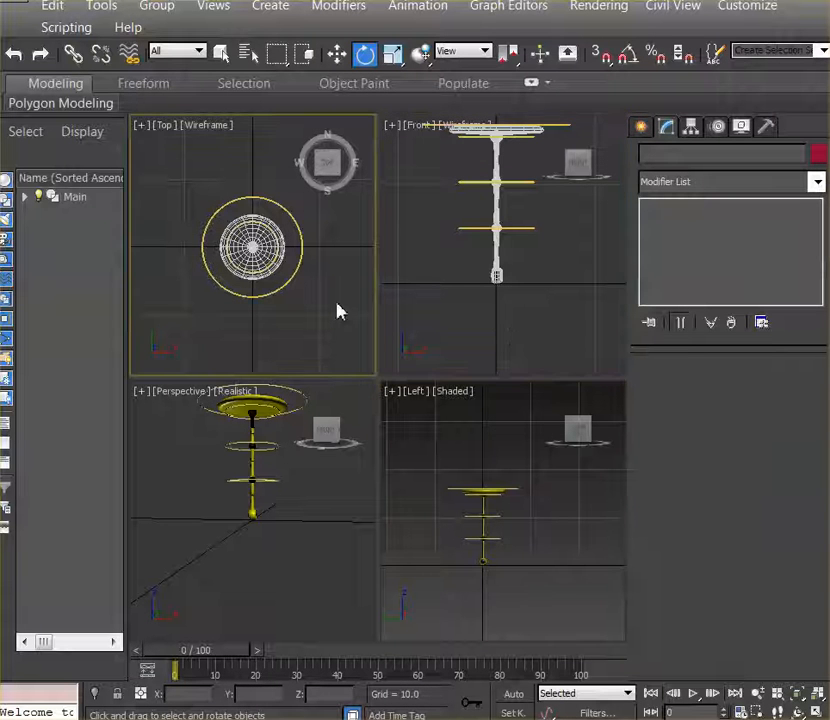
pyautogui.click(311, 524)
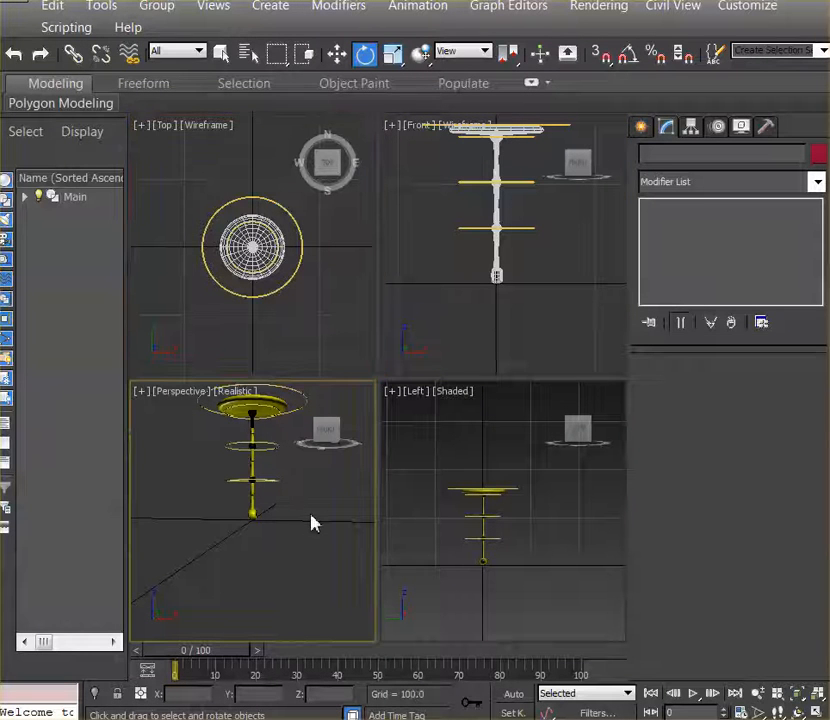
pyautogui.click(460, 463)
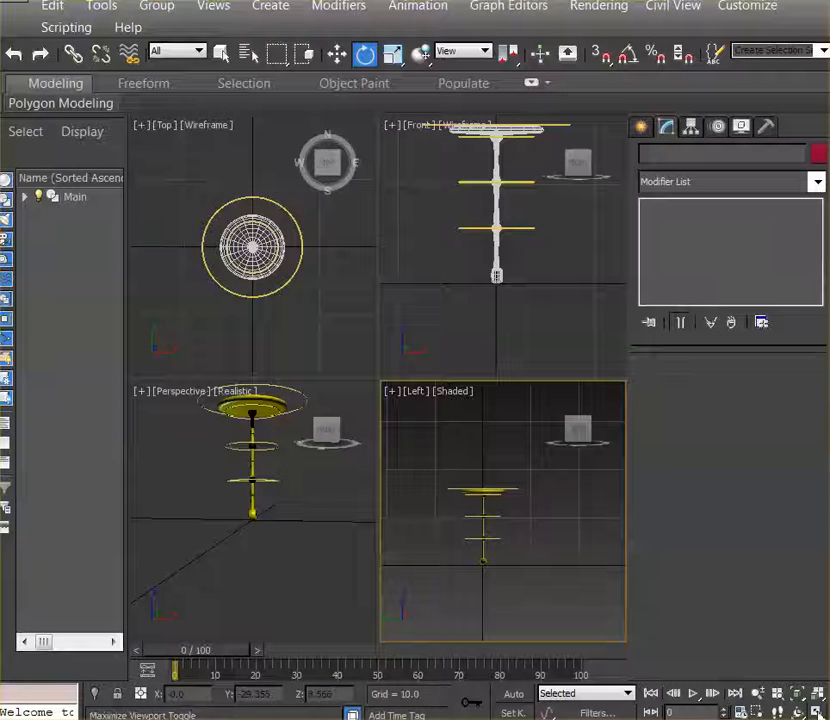
pyautogui.click(814, 711)
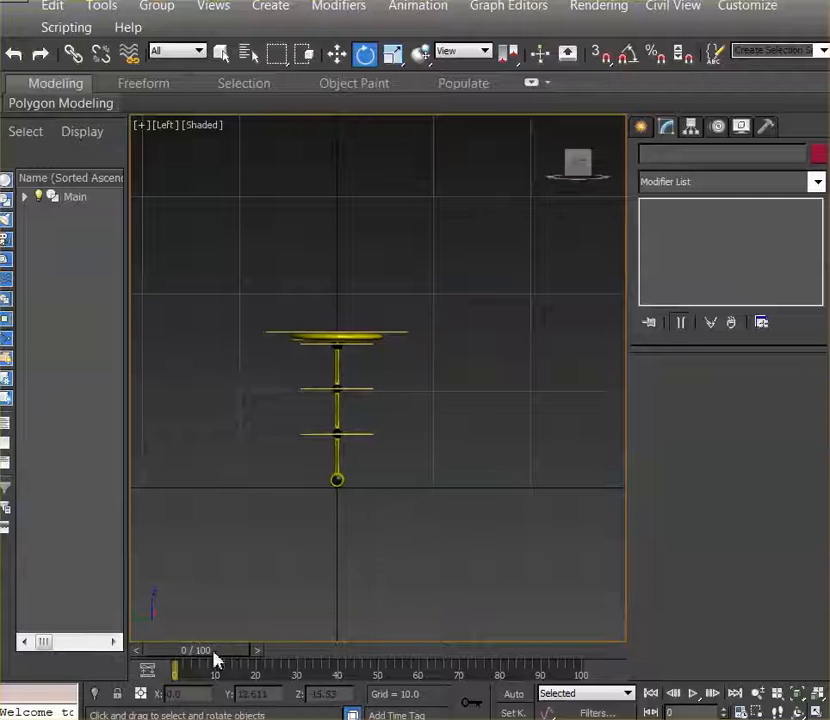
# Step: Move the time slider to frame 100 and review the Time Configuration settings without changing them
pyautogui.moveTo(215, 656); pyautogui.dragTo(579, 657)
pyautogui.press('e')
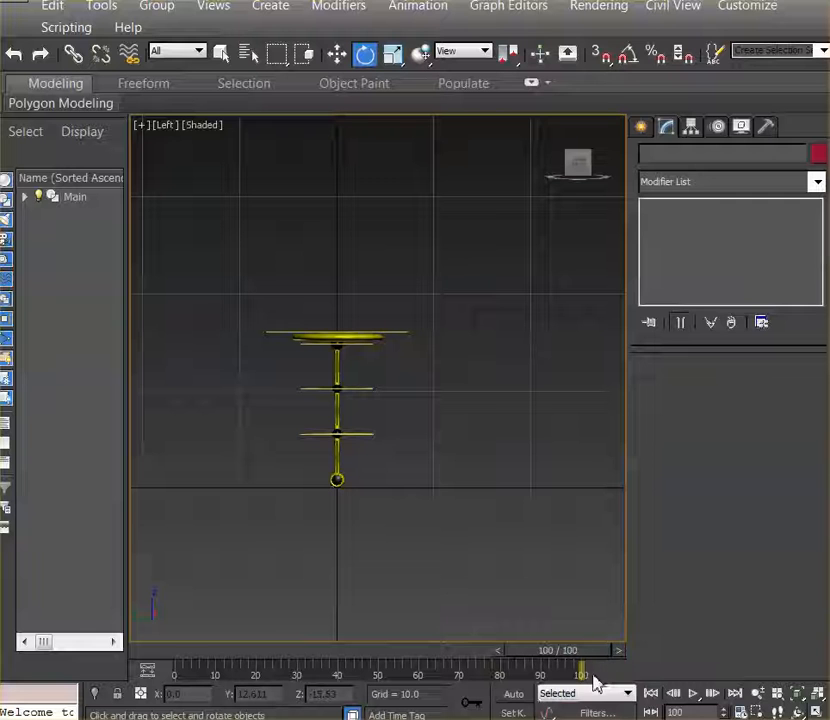
pyautogui.click(740, 711)
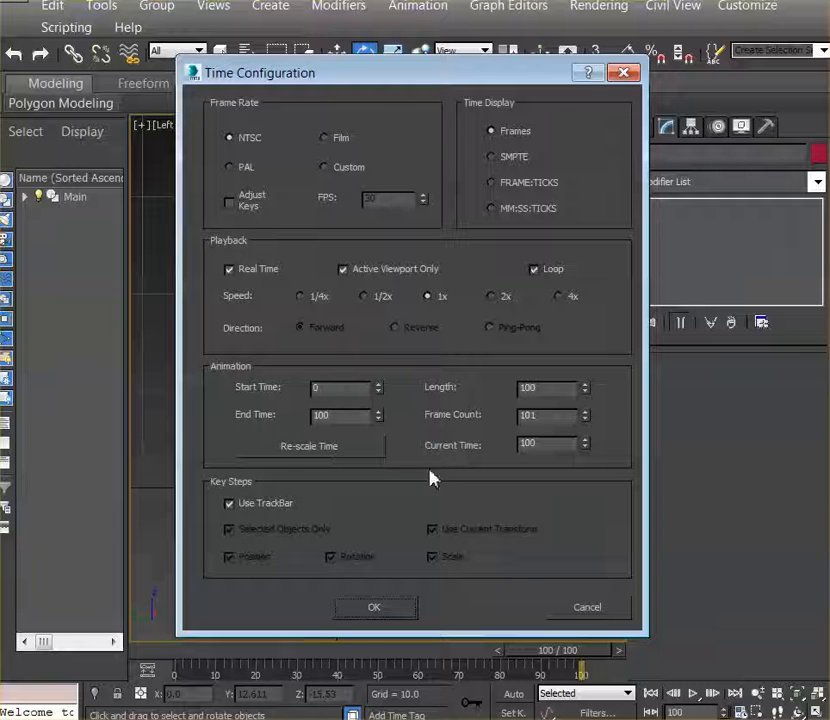
pyautogui.click(564, 609)
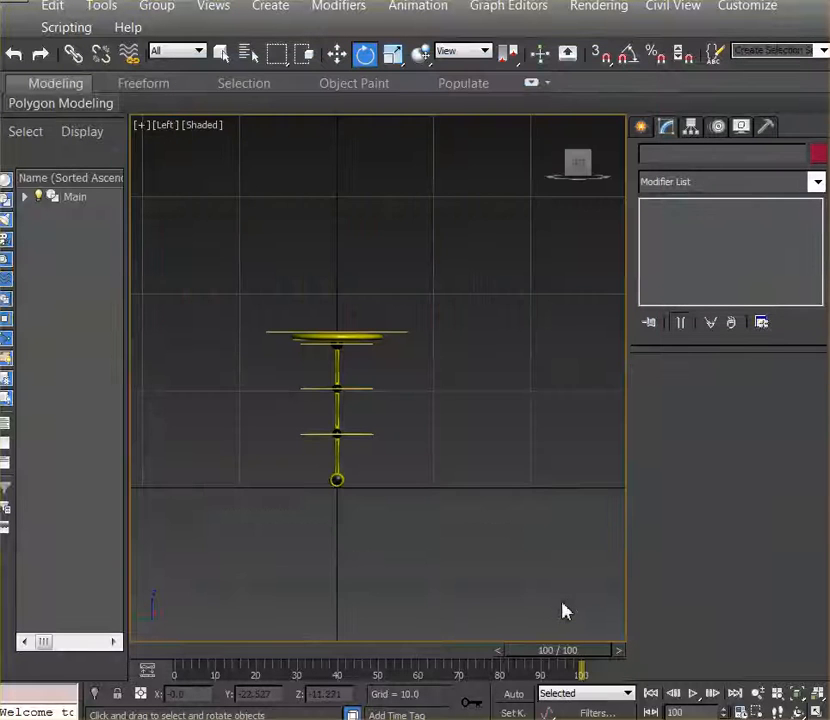
# Step: Examine the pendulum's control circles one after another by selecting them, keeping the Rotate tool active
pyautogui.click(401, 334)
pyautogui.click(480, 424)
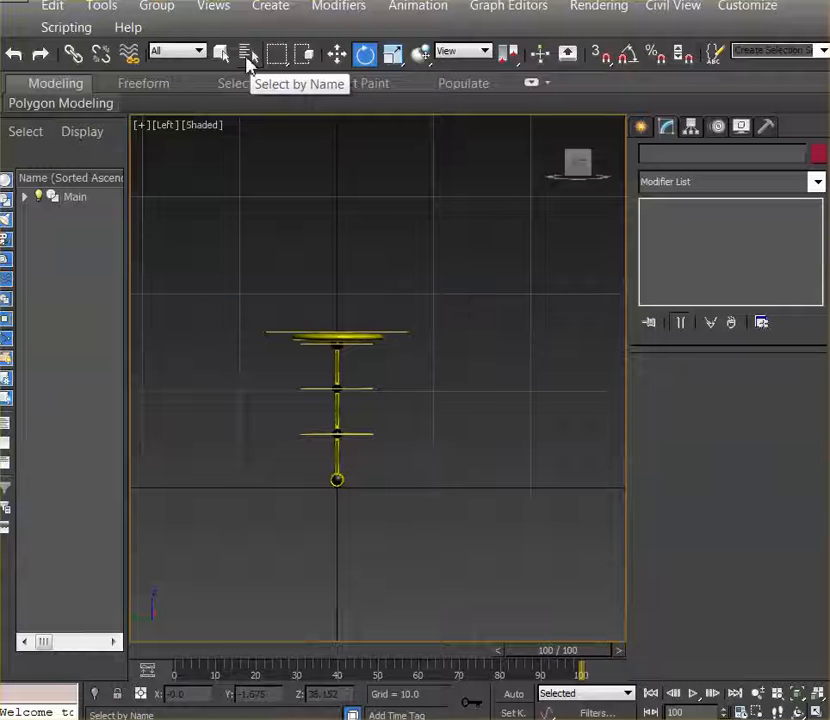
pyautogui.click(337, 54)
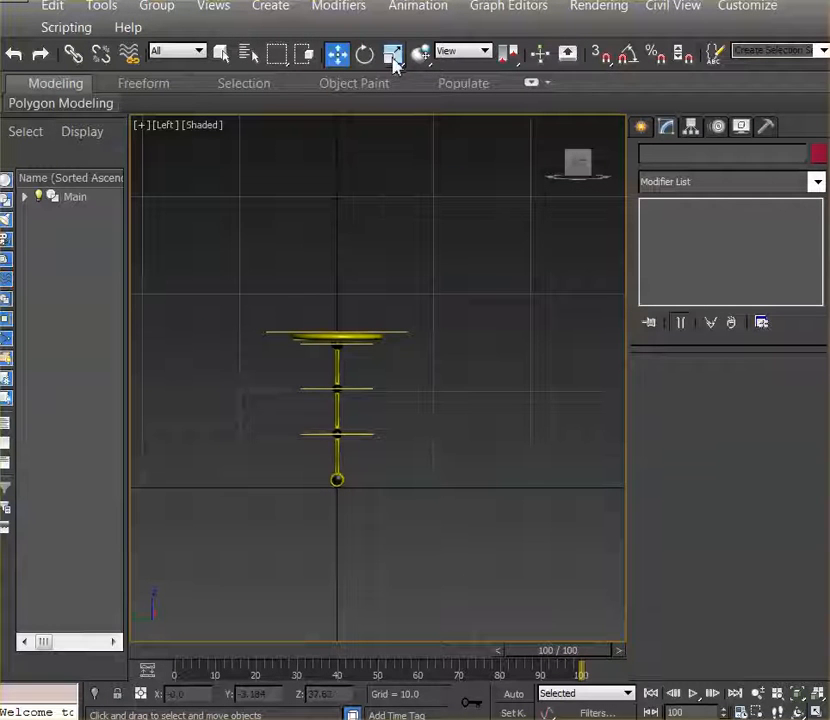
pyautogui.click(367, 56)
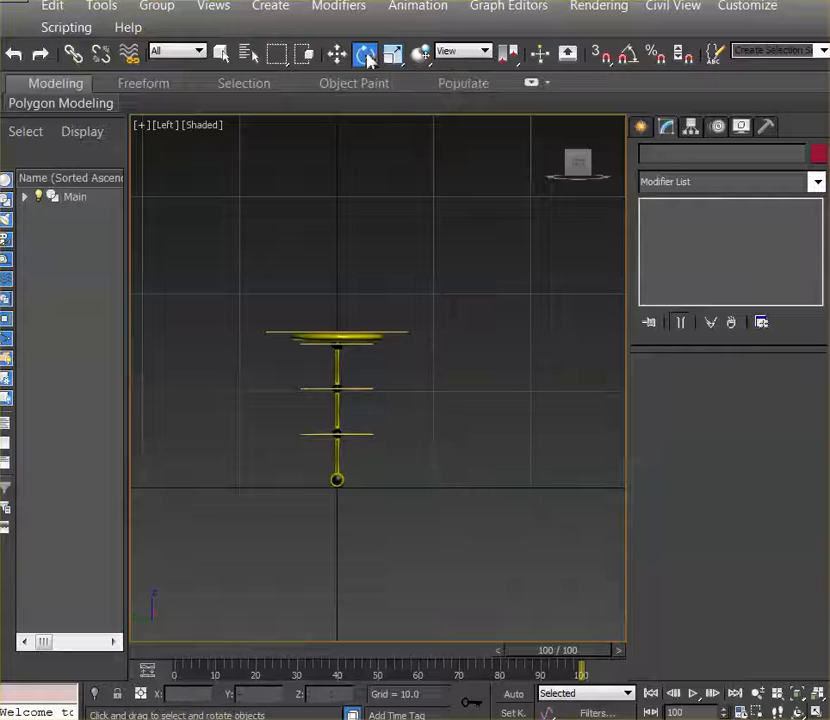
pyautogui.click(400, 343)
pyautogui.click(420, 406)
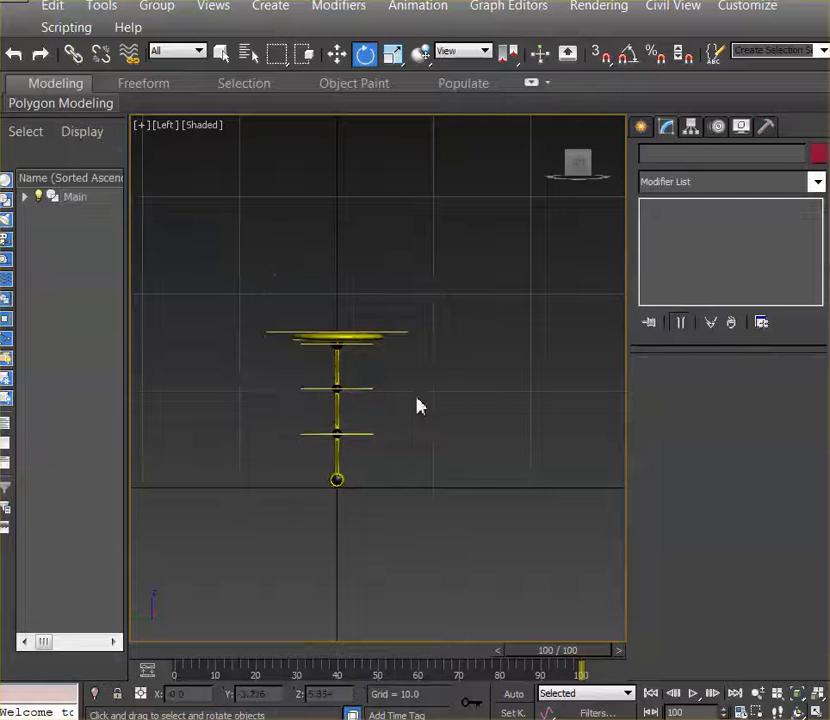
pyautogui.click(376, 436)
pyautogui.click(463, 376)
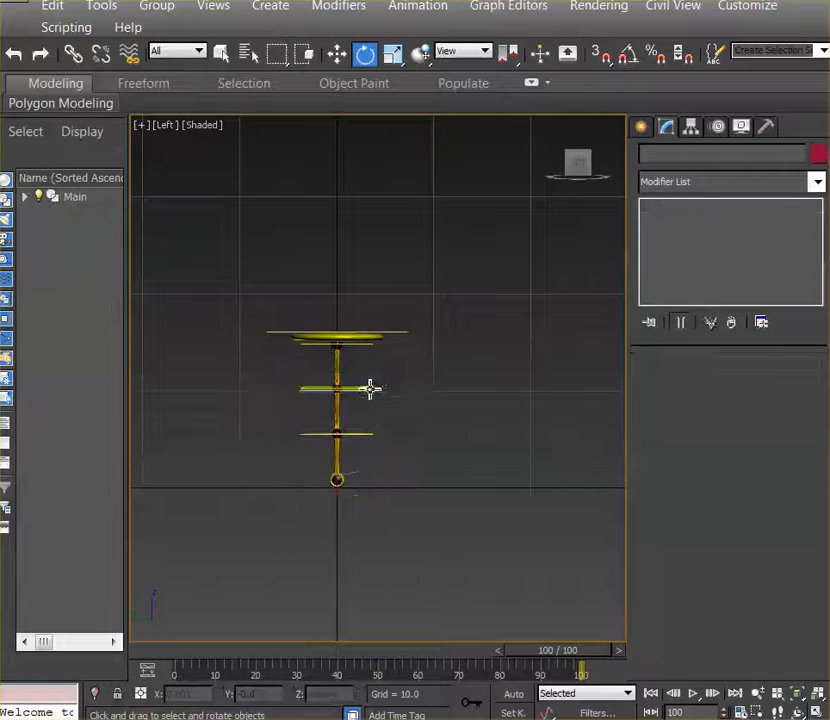
pyautogui.click(371, 389)
pyautogui.click(450, 375)
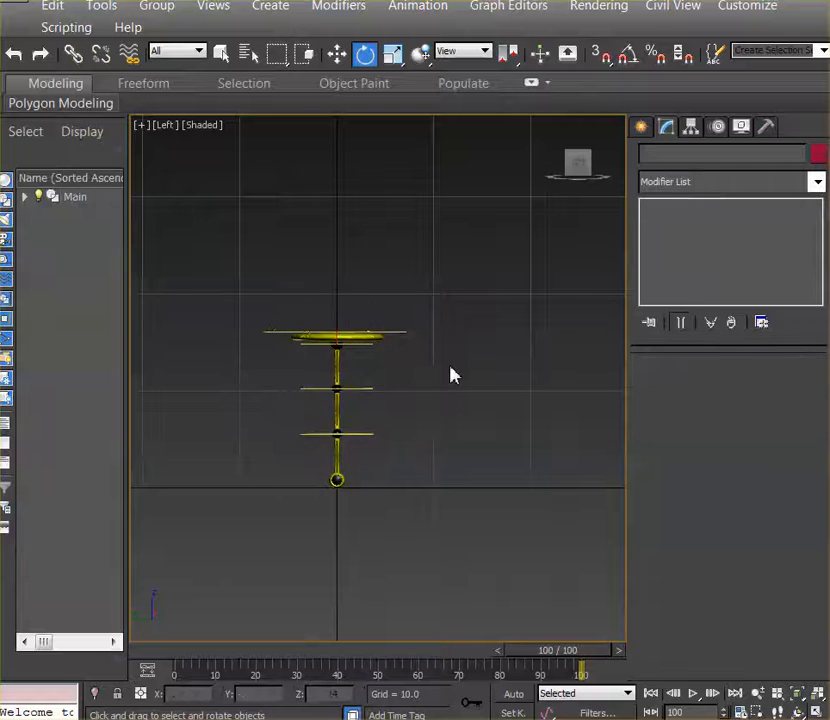
# Step: Inspect the Main control circle and the pendulum segments Object002 and Object005 by selecting them in turn, then clear the selection
pyautogui.click(406, 333)
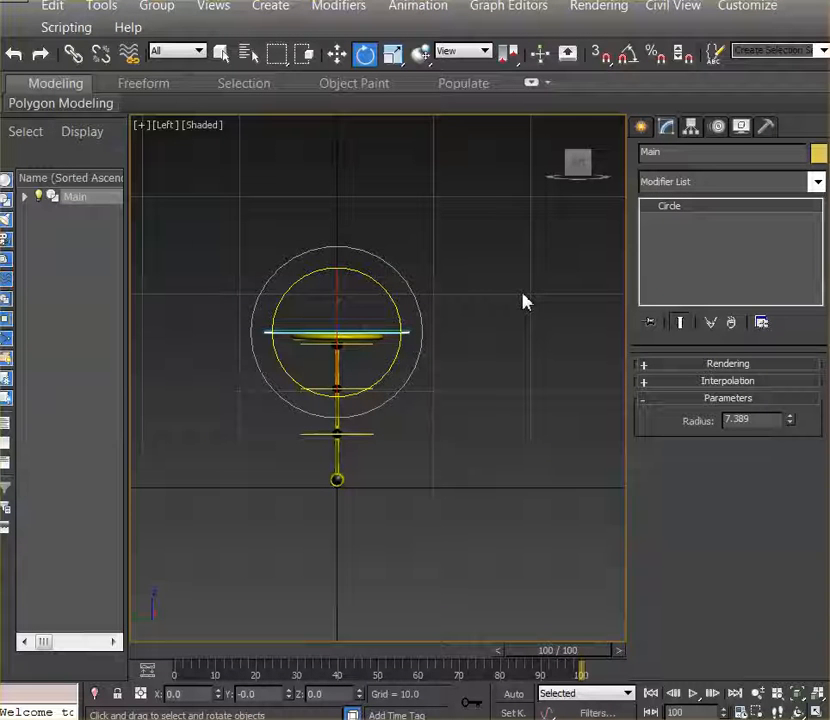
pyautogui.click(506, 319)
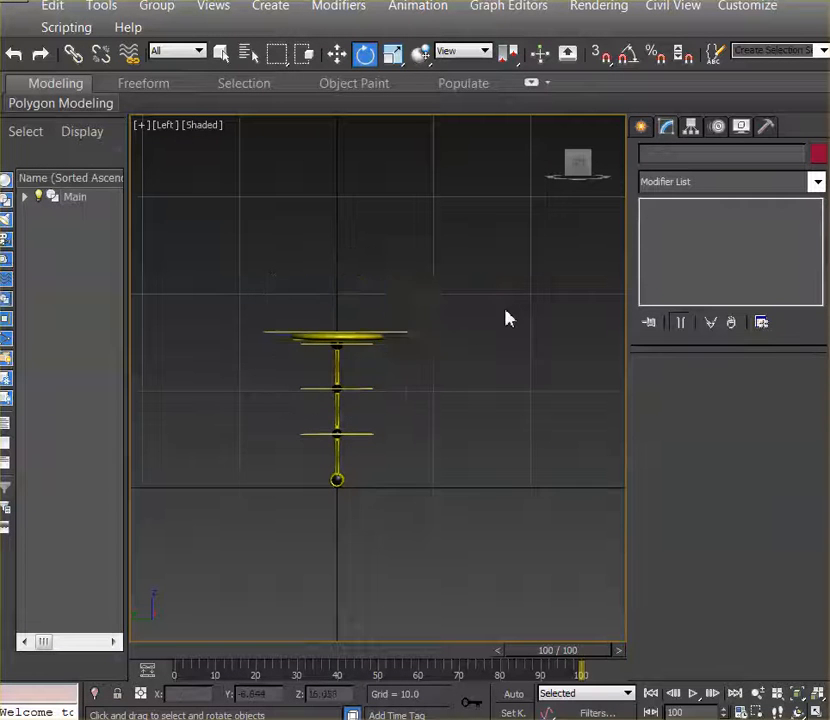
pyautogui.click(404, 338)
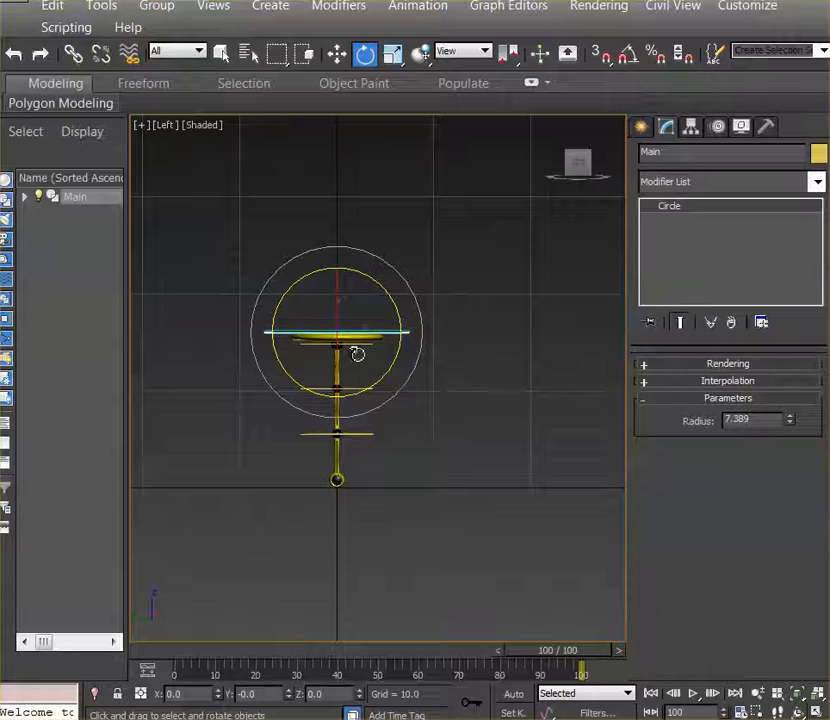
pyautogui.click(344, 484)
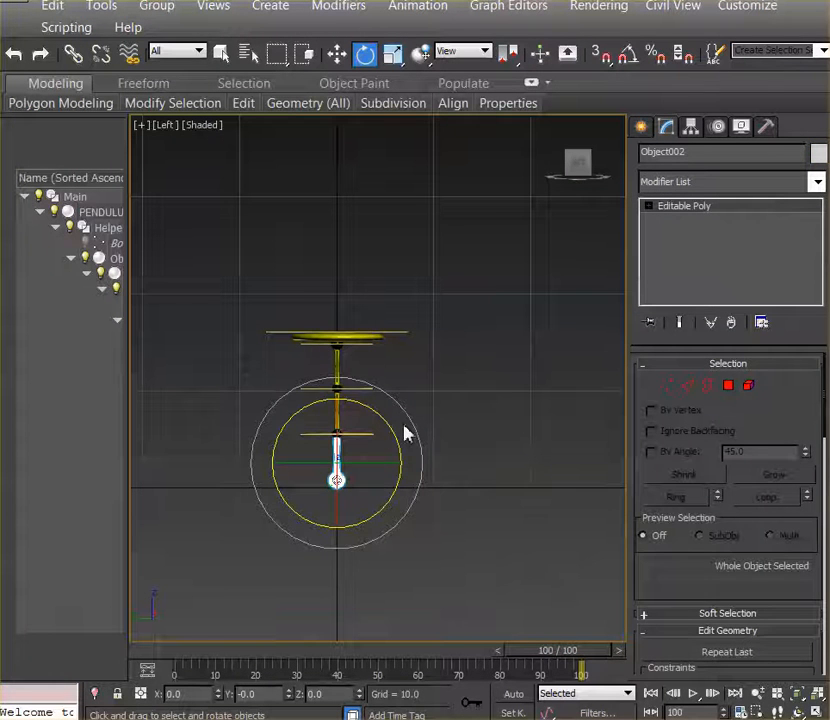
pyautogui.click(340, 365)
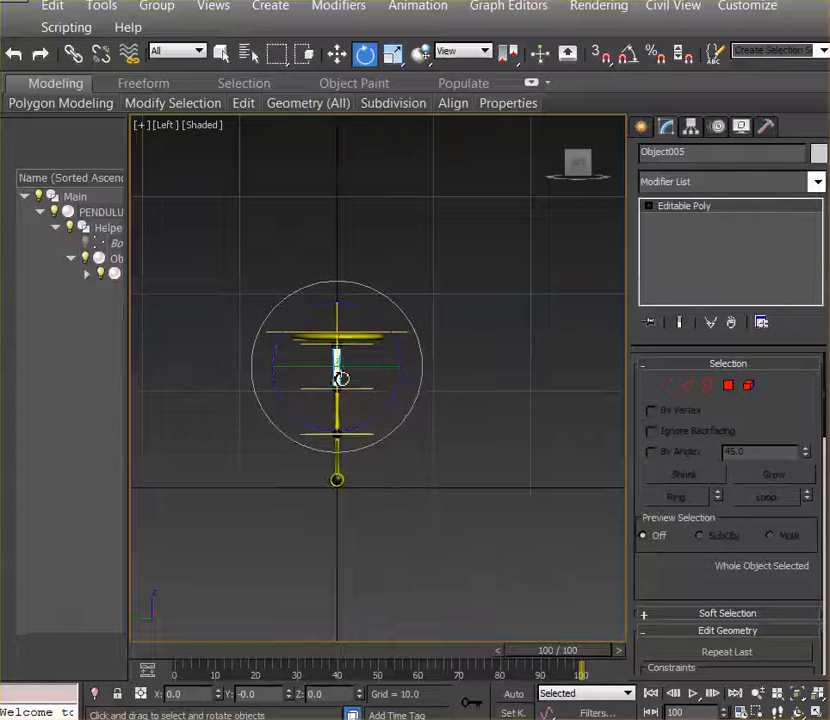
pyautogui.click(450, 411)
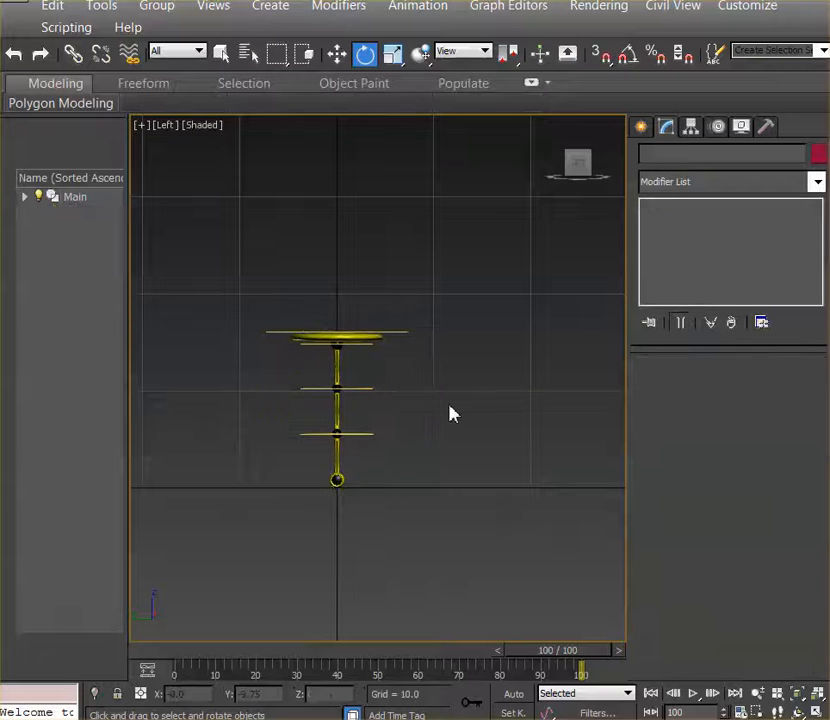
pyautogui.click(402, 334)
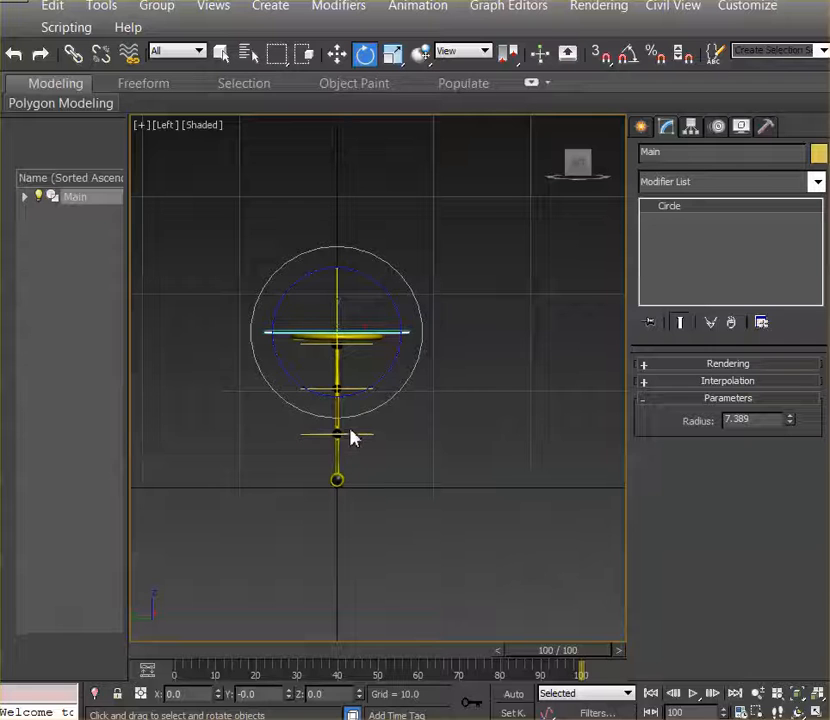
pyautogui.click(450, 372)
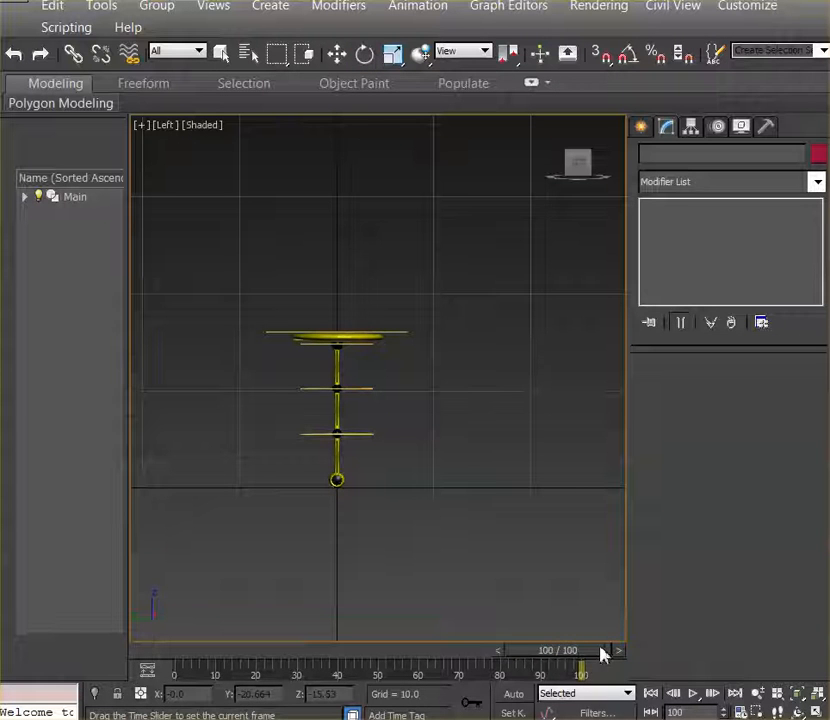
# Step: Select the Main circle, try rotating it about 9 degrees around the X axis, and undo that rotation
pyautogui.click(406, 334)
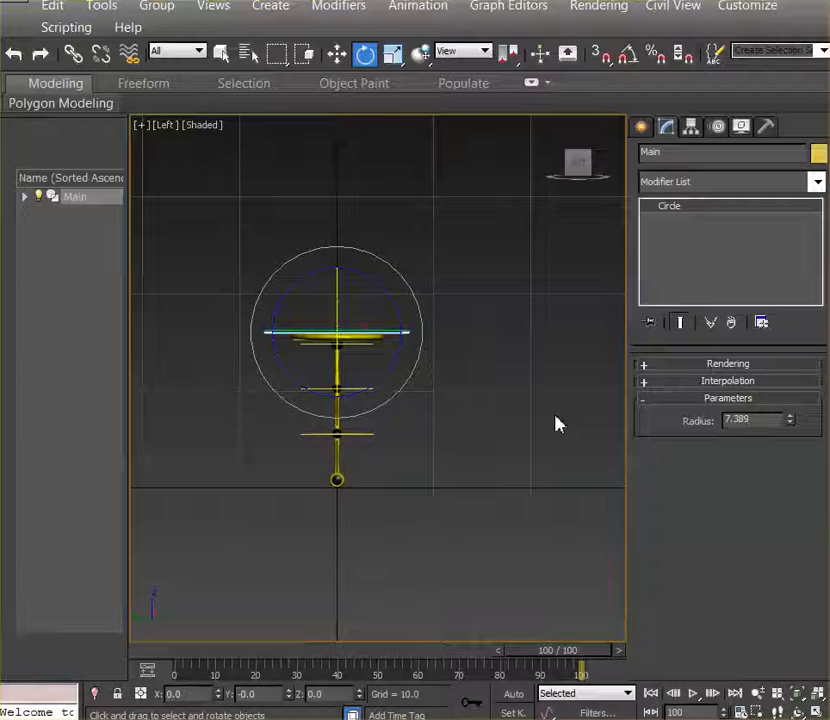
pyautogui.moveTo(402, 309); pyautogui.dragTo(384, 298)
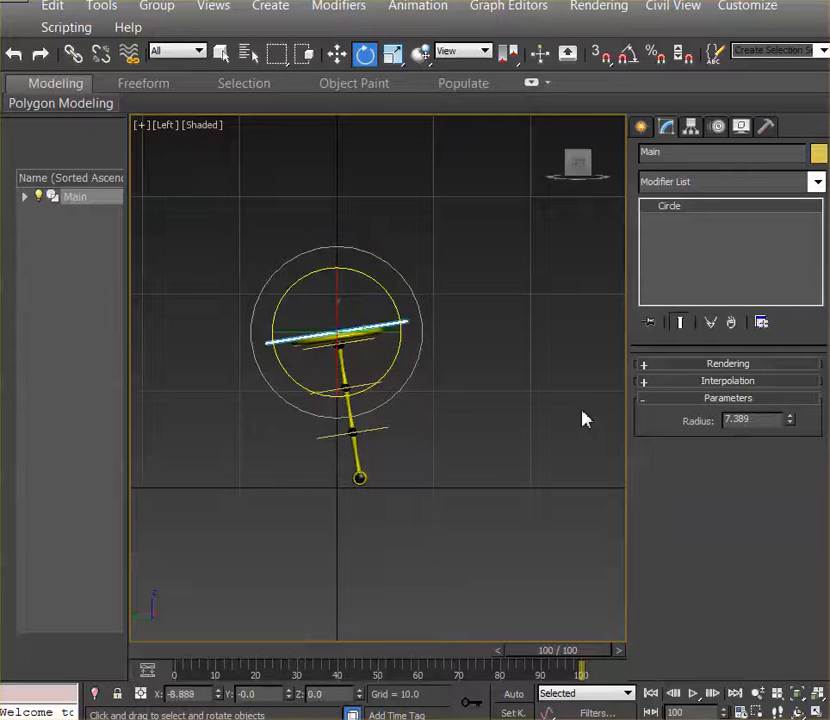
pyautogui.hotkey('ctrl', 'z')
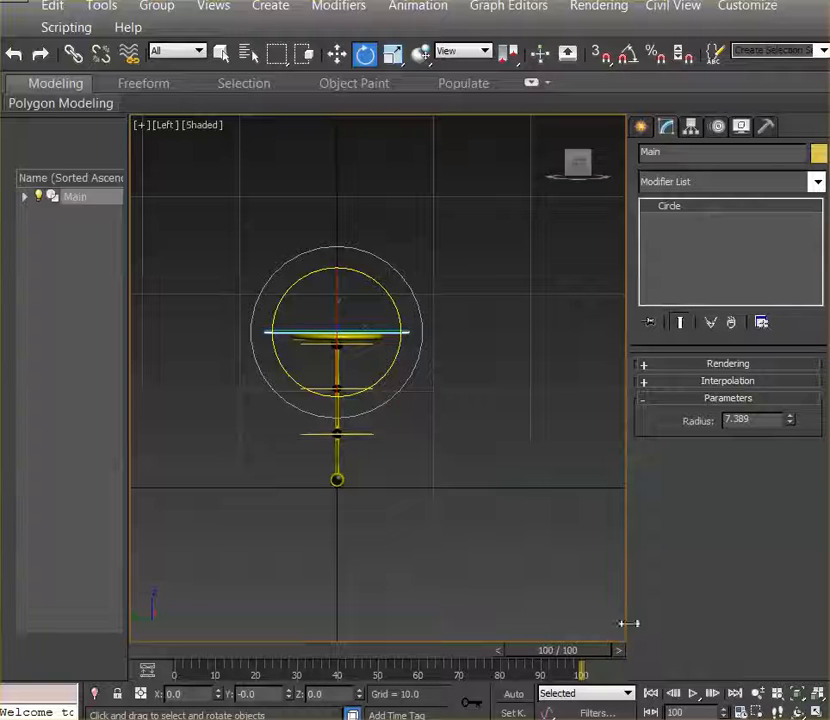
# Step: Turn on Set Key mode and set a key for the Main circle's upright pose at frame 100
pyautogui.click(512, 713)
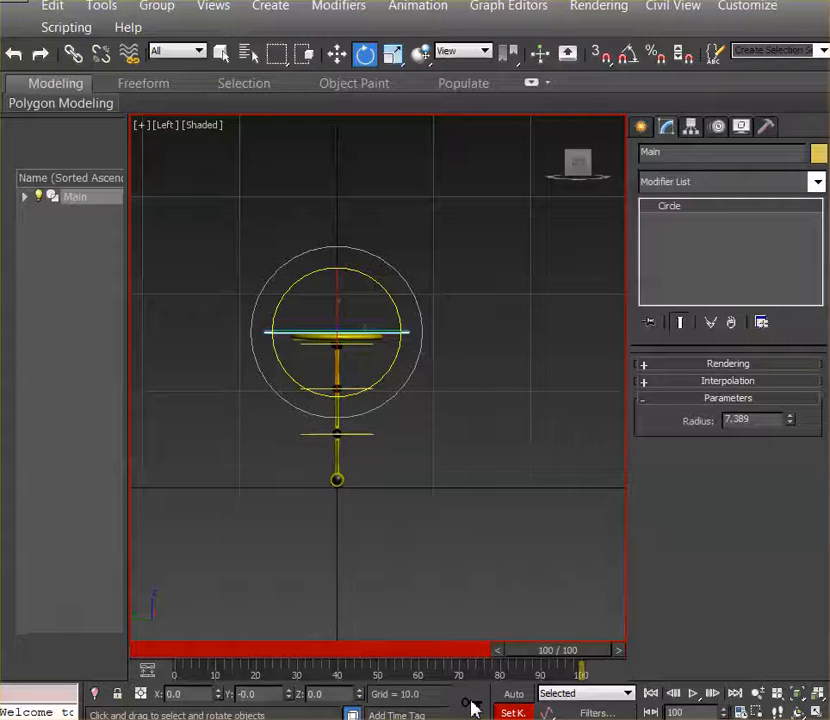
pyautogui.moveTo(568, 655); pyautogui.dragTo(556, 678)
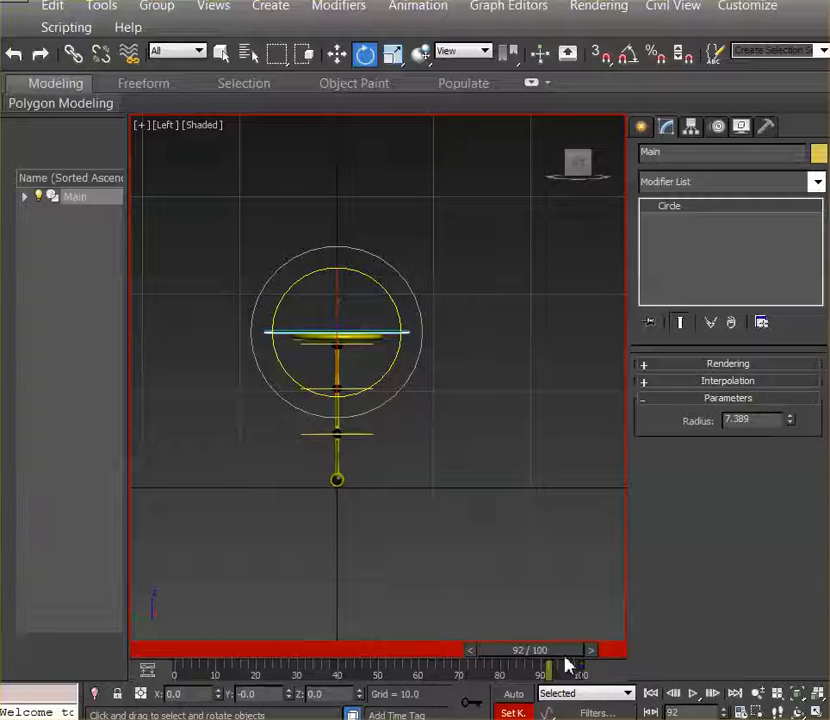
pyautogui.press('q')
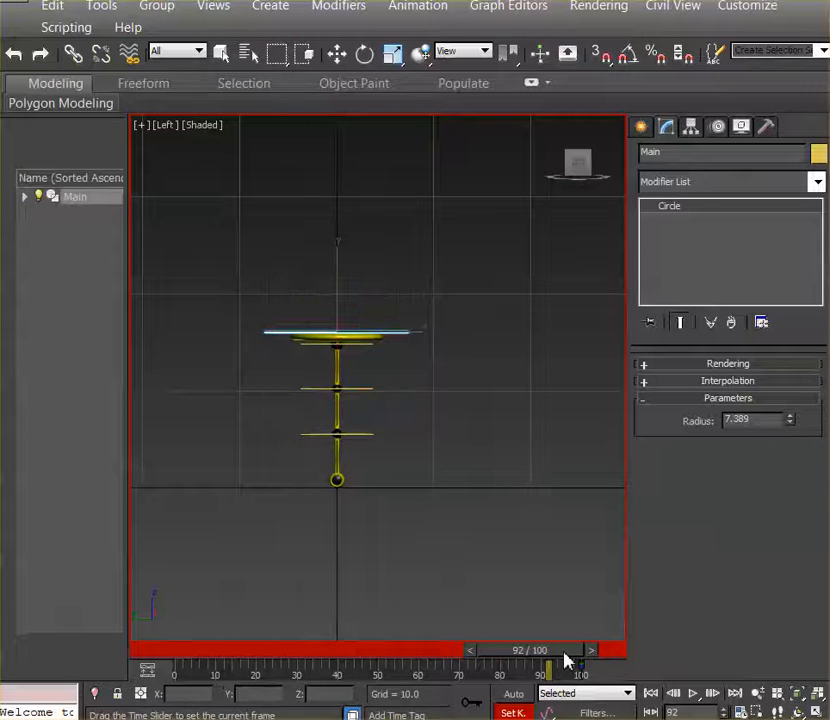
# Step: At frame 0, rotate the Main circle to -90 degrees on the X axis and set a key for that pose
pyautogui.moveTo(564, 660); pyautogui.dragTo(195, 655)
pyautogui.press('e')
pyautogui.press('q')
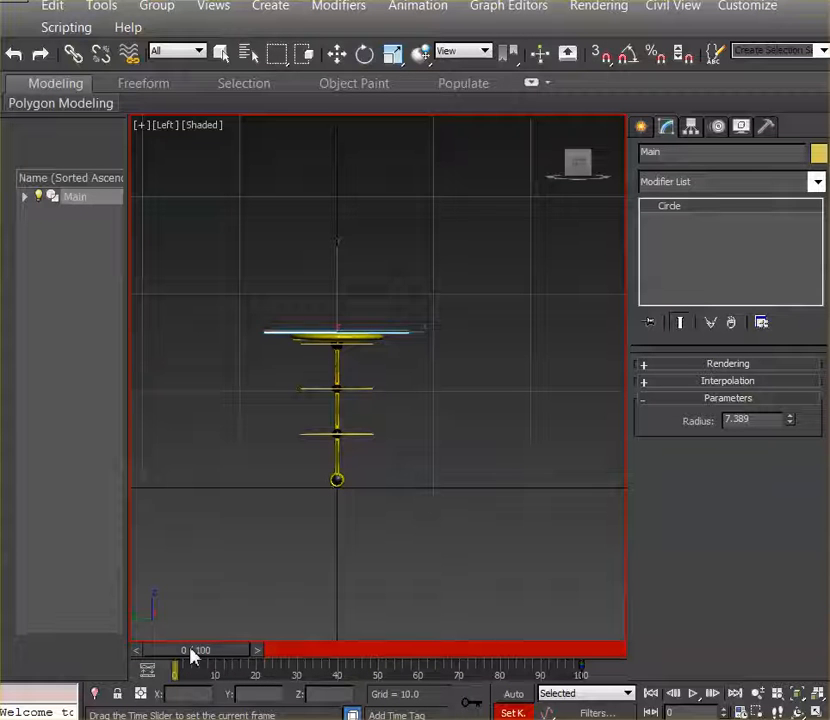
pyautogui.press('e')
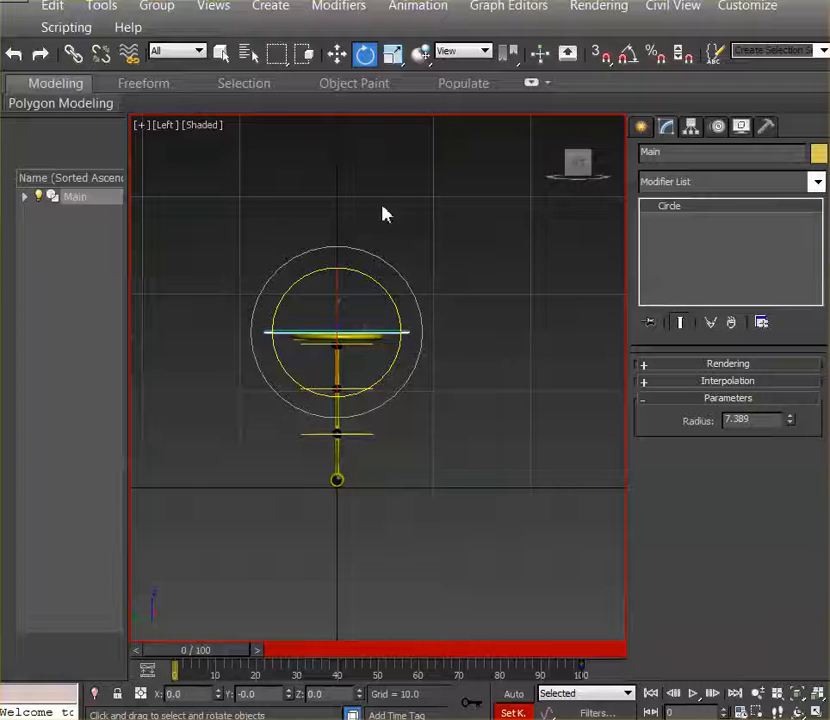
pyautogui.click(365, 57)
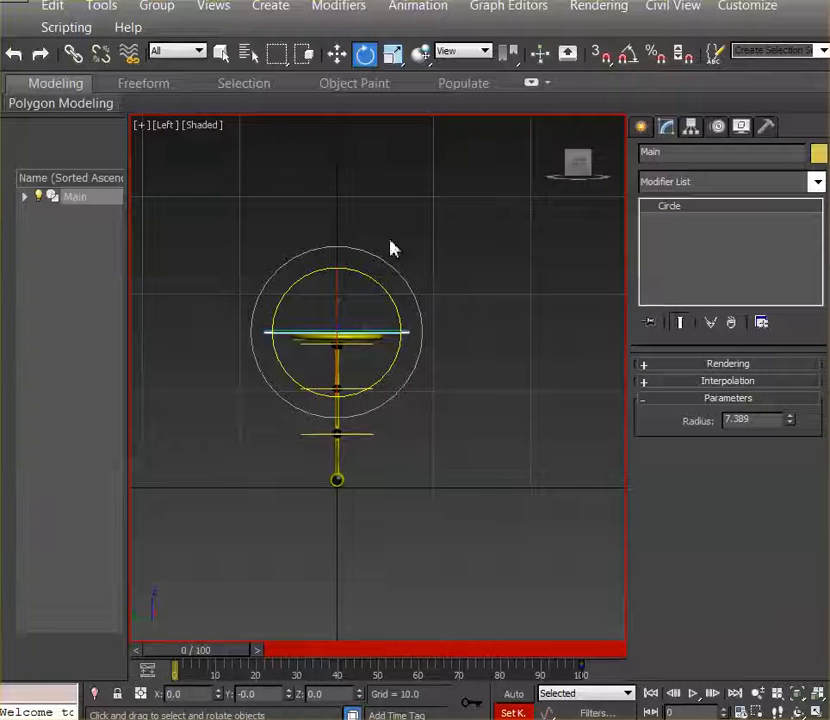
pyautogui.moveTo(397, 302); pyautogui.dragTo(223, 228)
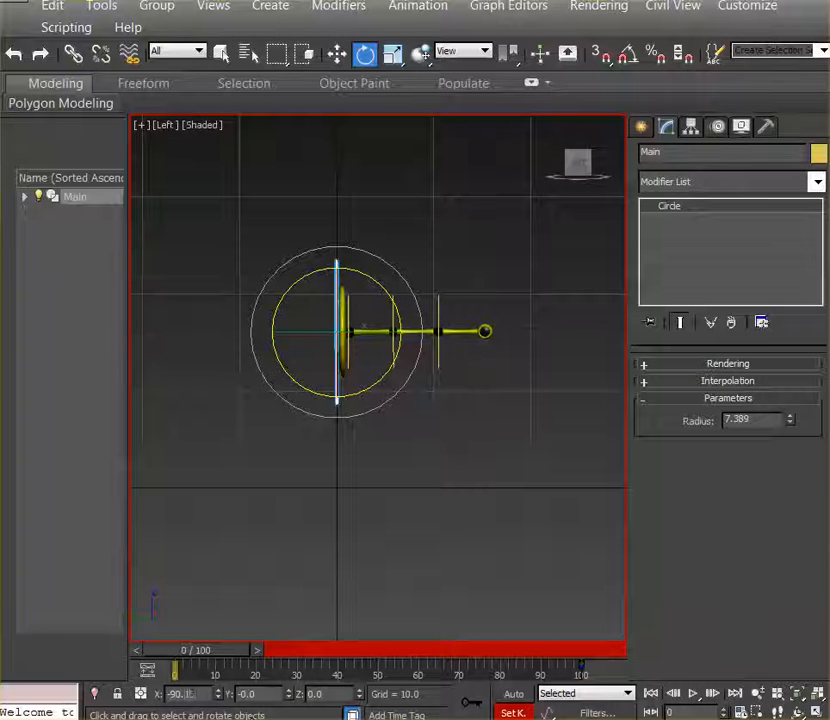
pyautogui.press('Return')
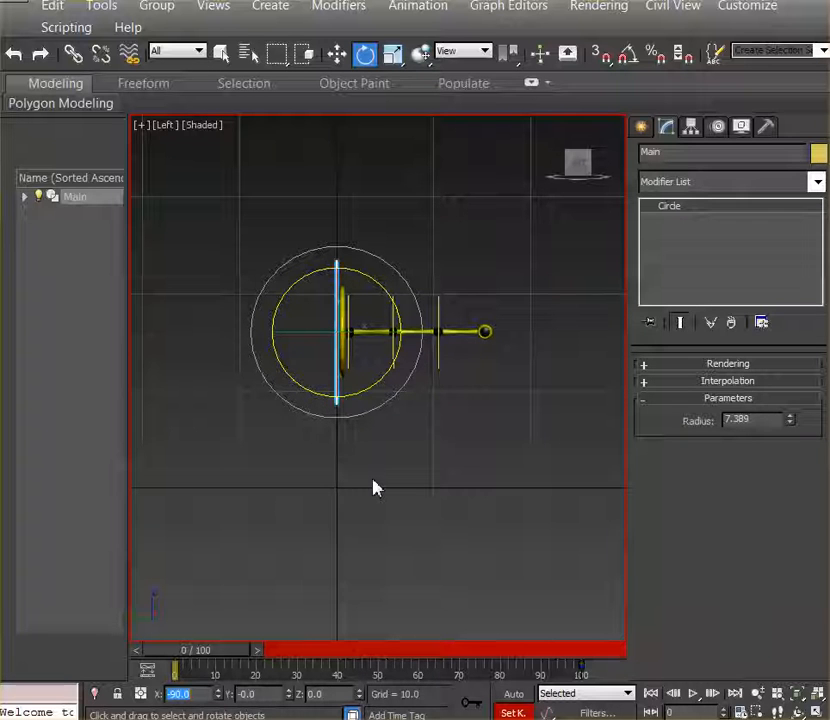
pyautogui.click(471, 701)
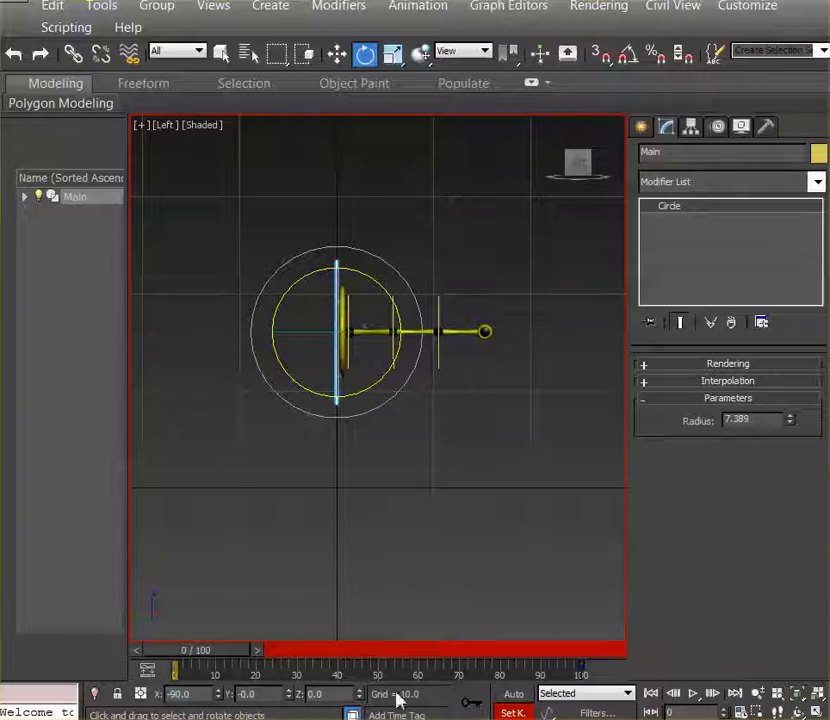
# Step: Scrub the animation from frame 0 to frame 100 and back to preview the pendulum's swing
pyautogui.moveTo(220, 652); pyautogui.dragTo(620, 641)
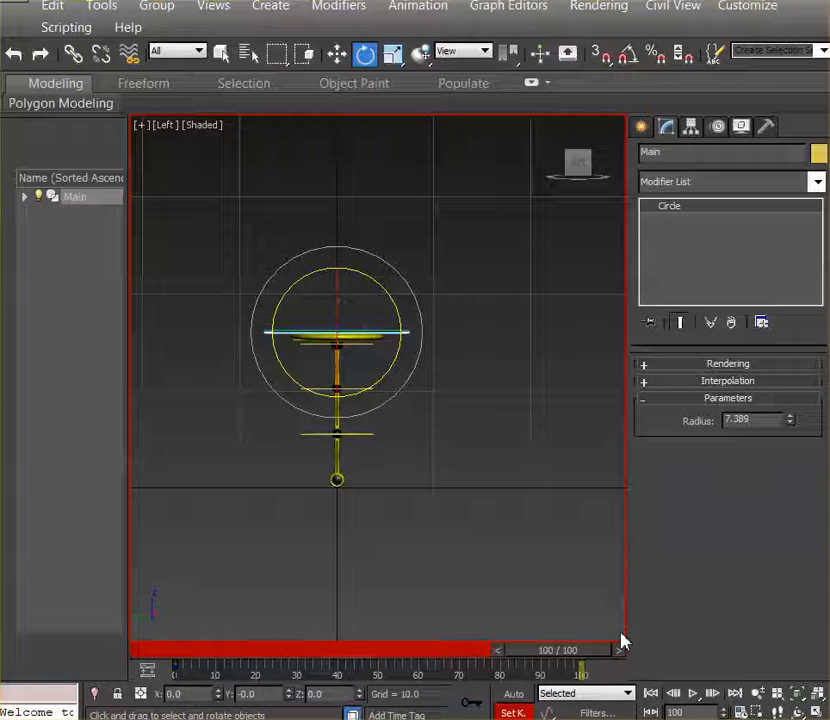
pyautogui.moveTo(560, 652); pyautogui.dragTo(167, 645)
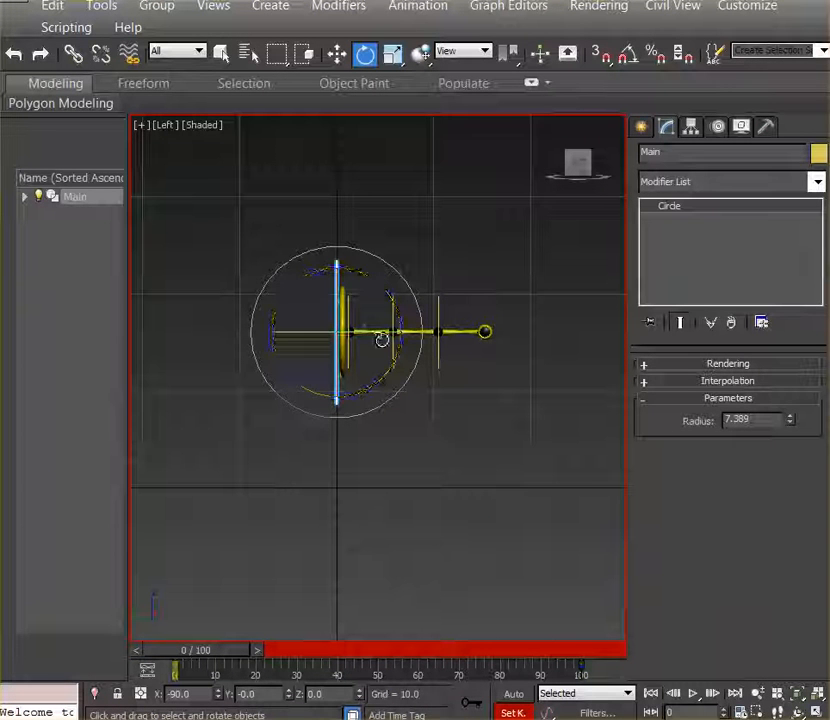